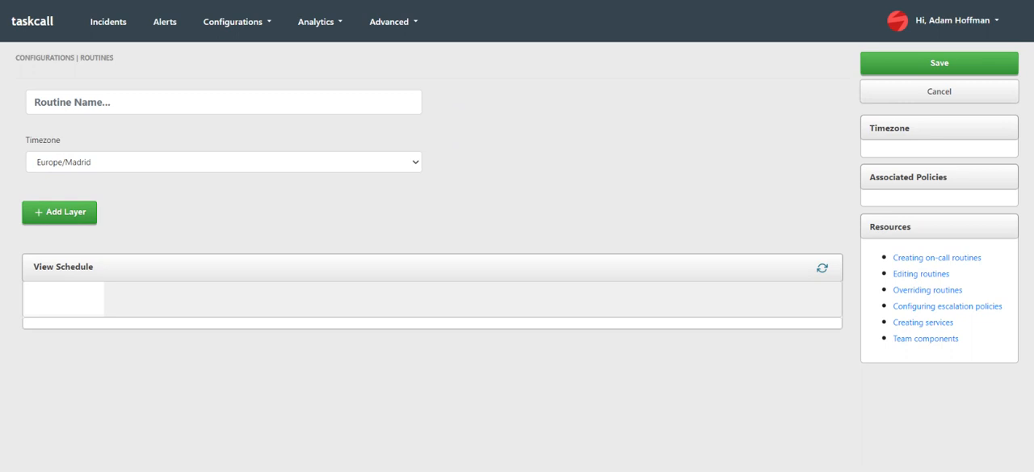
Name the new routine "Dev Team Routine".
{"action": "left_click", "coordinate": [35, 102]}
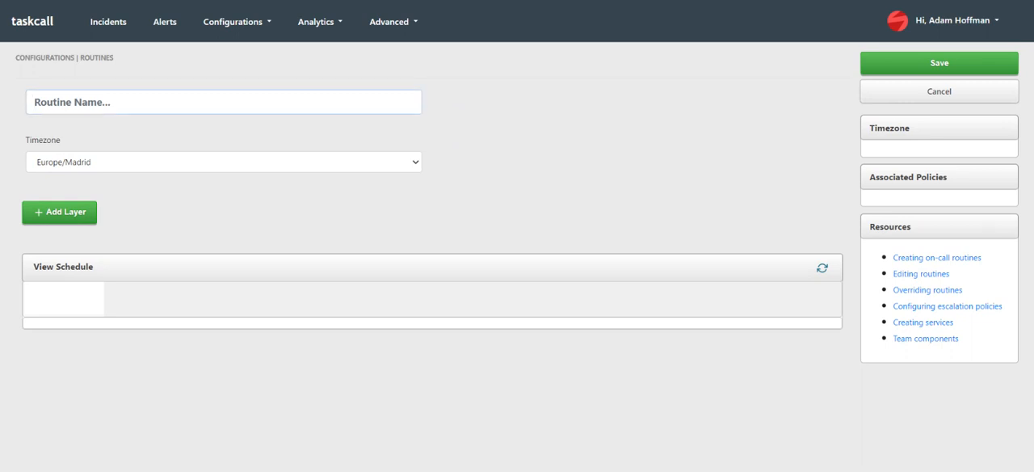
{"action": "type", "text": "Dev tea"}
{"action": "key", "text": "BackSpace"}
{"action": "key", "text": "BackSpace"}
{"action": "key", "text": "BackSpace"}
{"action": "key", "text": "BackSpace"}
{"action": "type", "text": "Team Routine"}
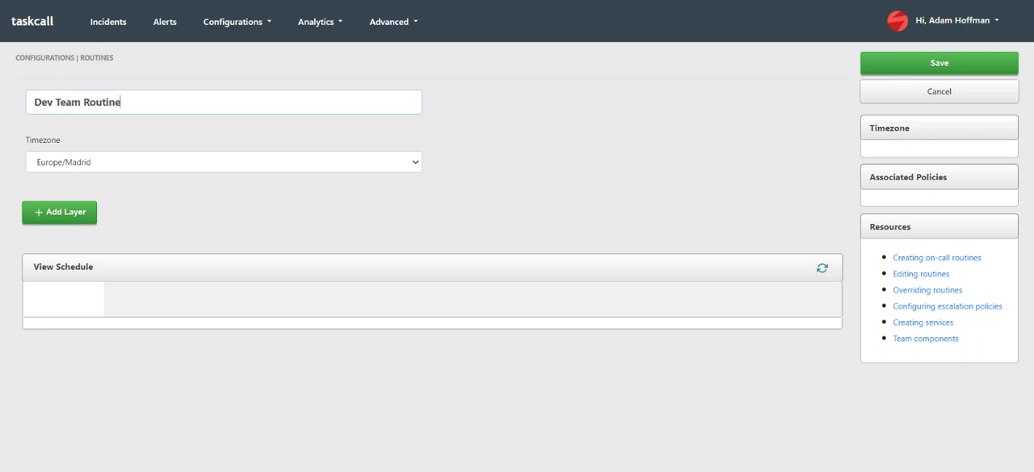
Set the routine's timezone to US/Eastern.
{"action": "left_click", "coordinate": [277, 163]}
{"action": "key", "text": "u"}
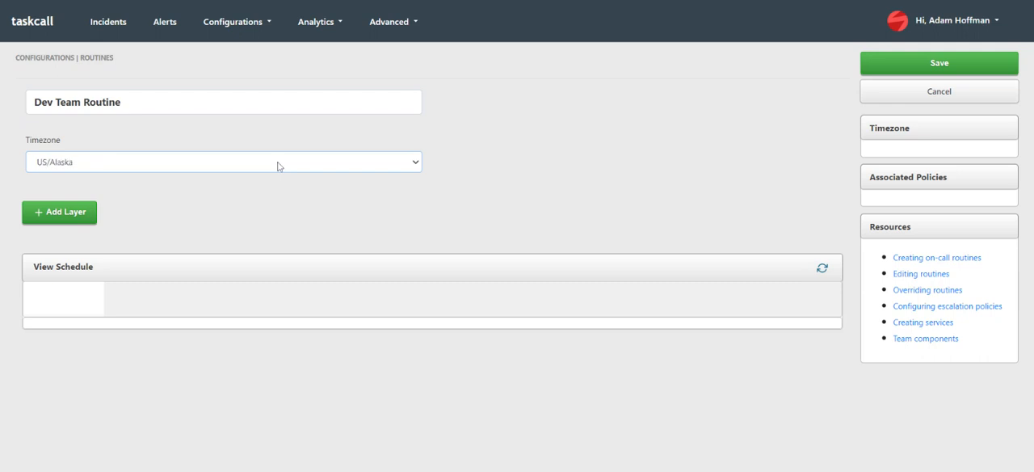
{"action": "key", "text": "Down"}
{"action": "key", "text": "Down"}
{"action": "key", "text": "Down"}
{"action": "key", "text": "Down"}
{"action": "key", "text": "Down"}
Add two layers to the routine and set the end of Layer 1's daily time window to 12:00 PM.
{"action": "left_click", "coordinate": [65, 214]}
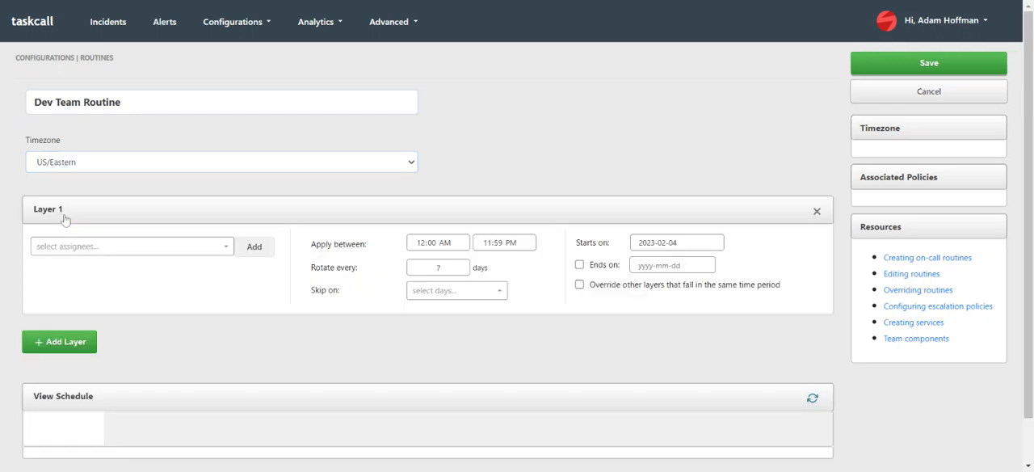
{"action": "left_click", "coordinate": [81, 343]}
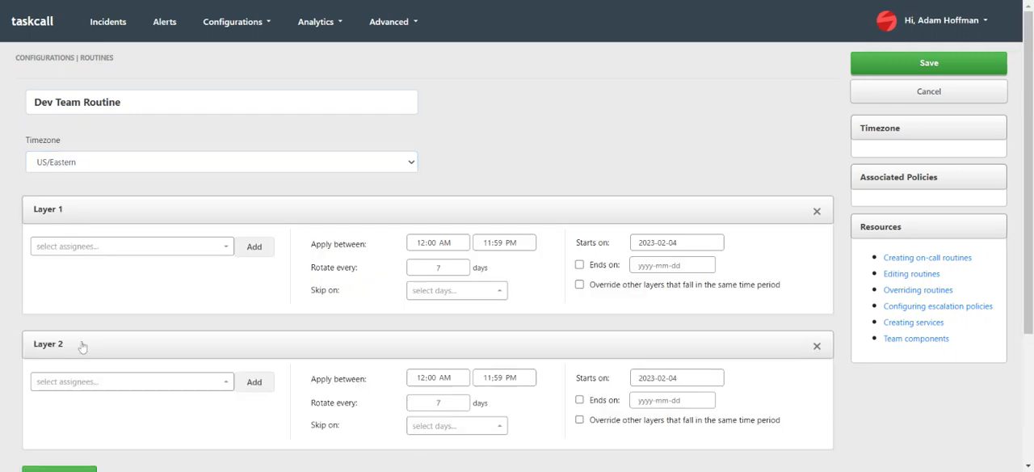
{"action": "left_click", "coordinate": [420, 246]}
{"action": "key", "text": "Right"}
Set the start of Layer 2's daily time window to 12:00 PM, keeping 11:59 PM as its end.
{"action": "key", "text": "Right"}
{"action": "key", "text": "Tab"}
{"action": "type", "text": "1200"}
{"action": "left_click", "coordinate": [420, 378]}
{"action": "key", "text": "Right"}
{"action": "key", "text": "Right"}
{"action": "type", "text": "p"}
{"action": "key", "text": "Tab"}
{"action": "left_click", "coordinate": [513, 382]}
Add the first and second users in the assignee list to Layer 1 and check its rotation interval.
{"action": "left_click", "coordinate": [225, 250]}
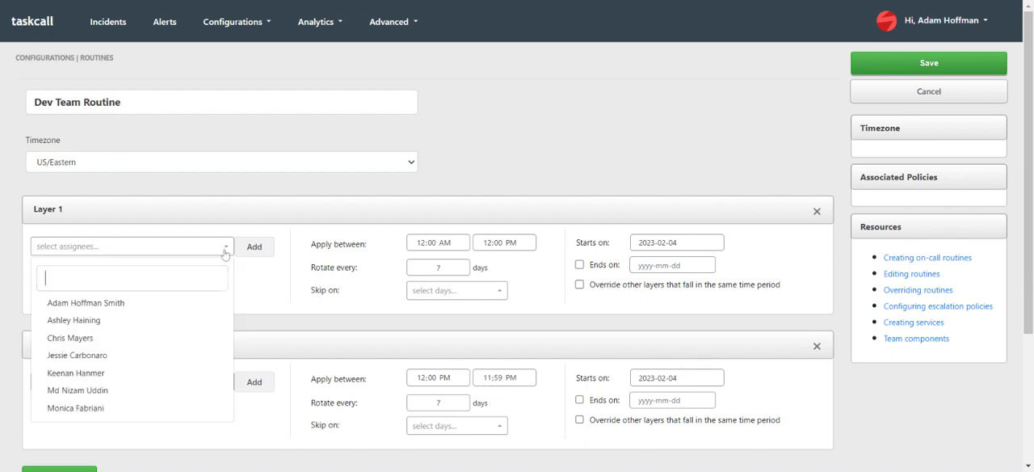
{"action": "left_click", "coordinate": [175, 310]}
{"action": "left_click", "coordinate": [253, 246]}
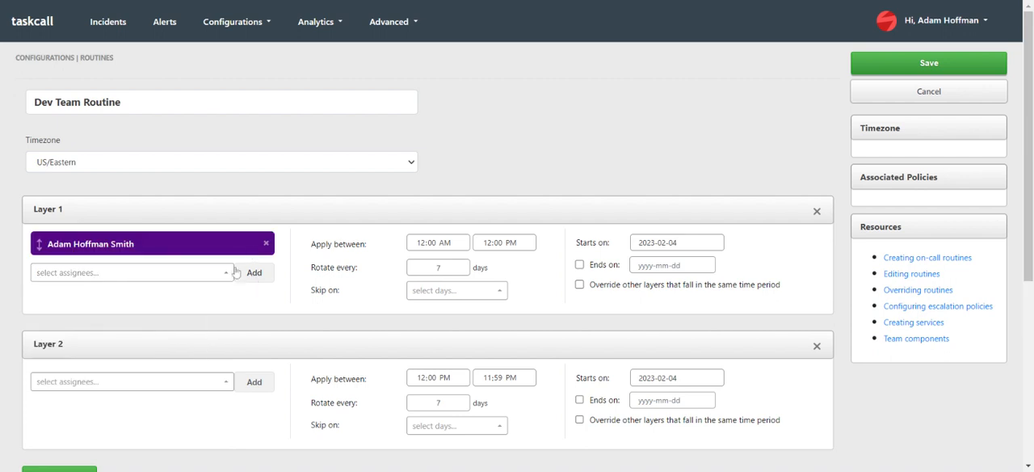
{"action": "left_click", "coordinate": [228, 273]}
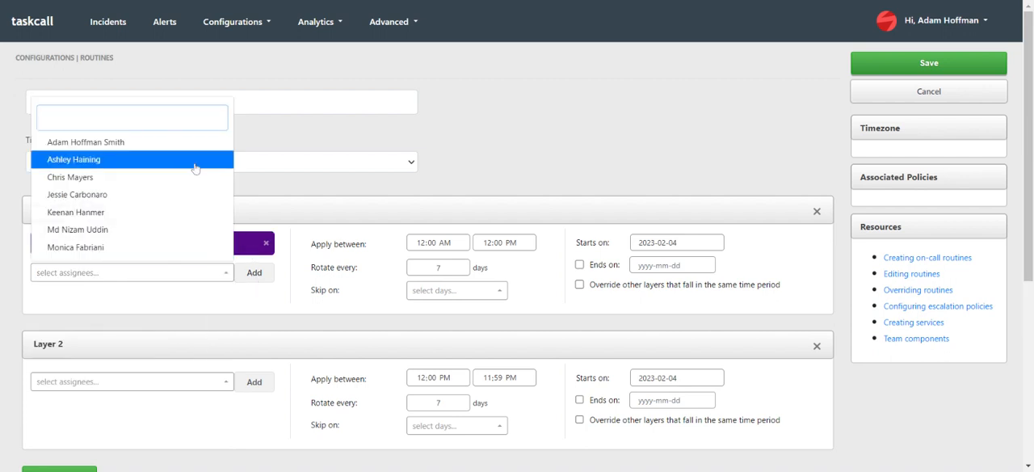
{"action": "left_click", "coordinate": [198, 161]}
{"action": "left_click", "coordinate": [255, 275]}
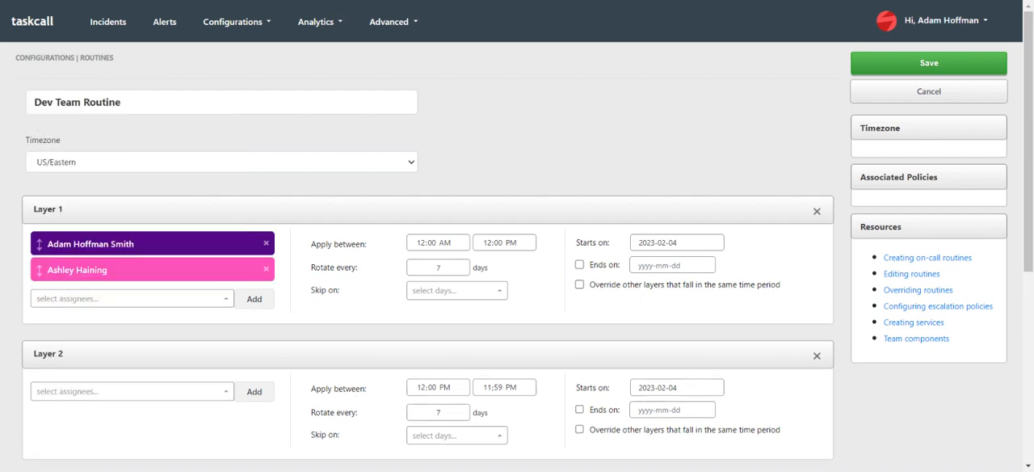
{"action": "left_click_drag", "start_coordinate": [310, 272], "coordinate": [391, 281]}
{"action": "left_click_drag", "start_coordinate": [473, 274], "coordinate": [487, 273]}
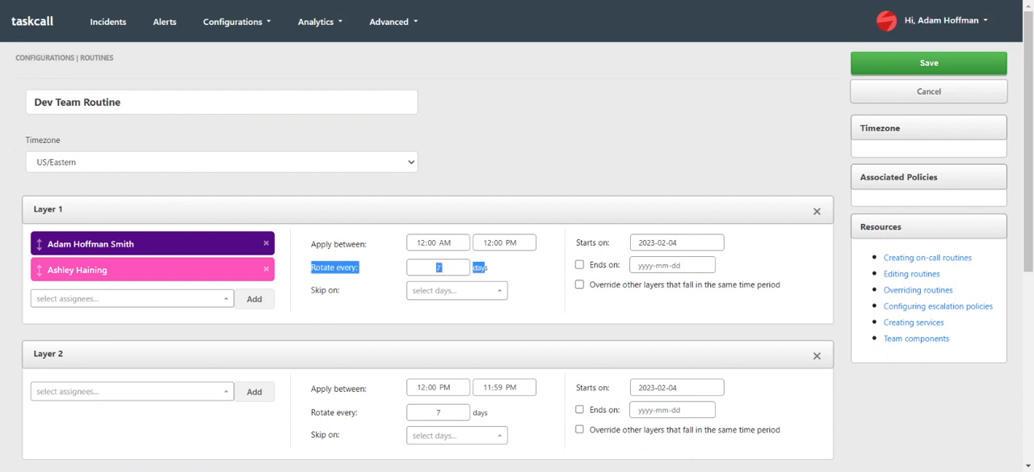
{"action": "left_click", "coordinate": [511, 271]}
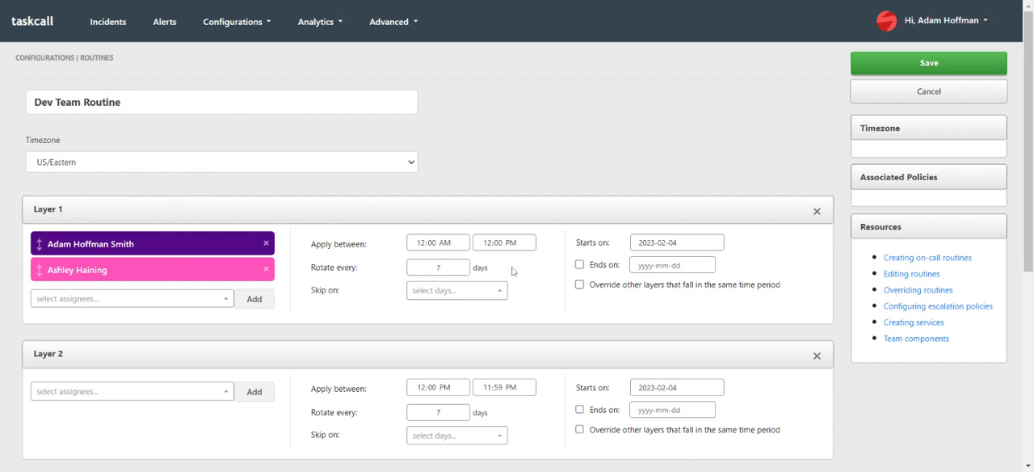
Add the fourth and then the third user in the assignee list to Layer 2.
{"action": "left_click", "coordinate": [225, 393]}
{"action": "left_click", "coordinate": [193, 314]}
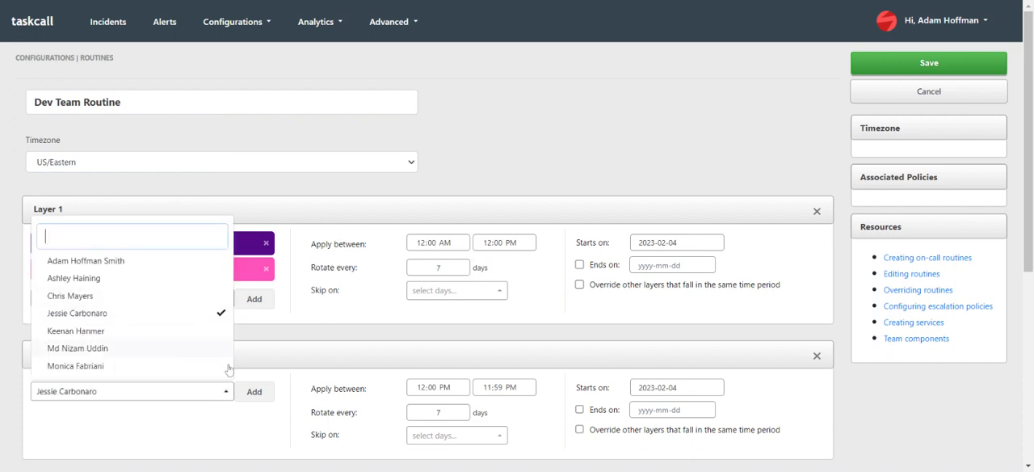
{"action": "left_click", "coordinate": [247, 398]}
{"action": "left_click", "coordinate": [227, 419]}
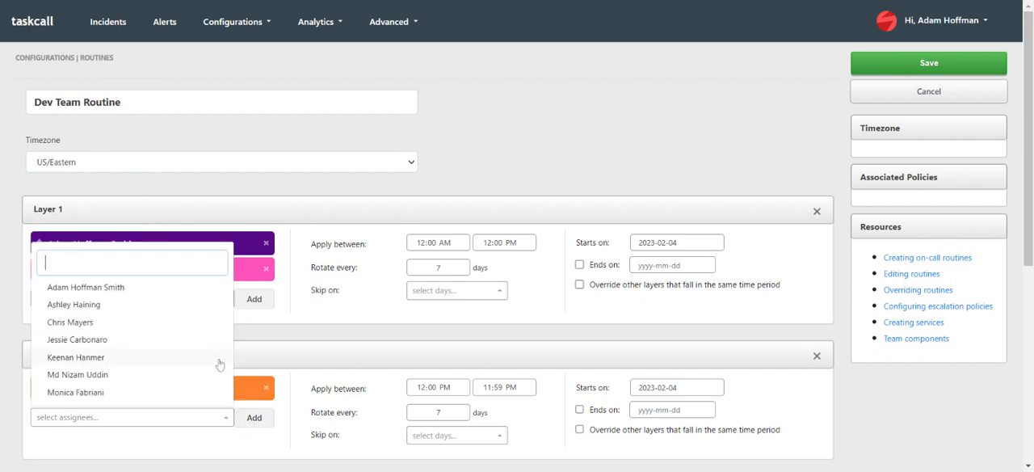
{"action": "left_click", "coordinate": [210, 321]}
{"action": "left_click", "coordinate": [257, 420]}
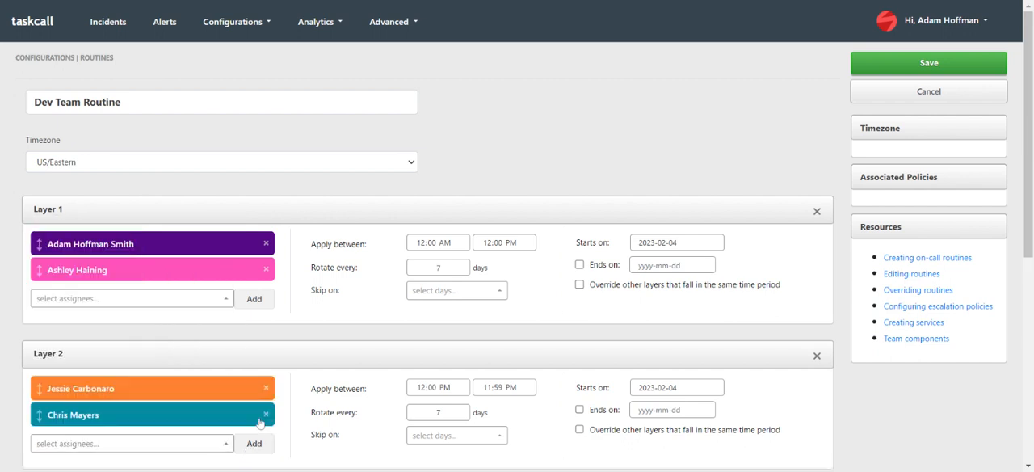
Examine Layer 2's rotation interval, the weekly handovers in the schedule preview, and Layer 1's end date and override options.
{"action": "scroll", "coordinate": [397, 367], "scroll_direction": "down", "scroll_amount": 3}
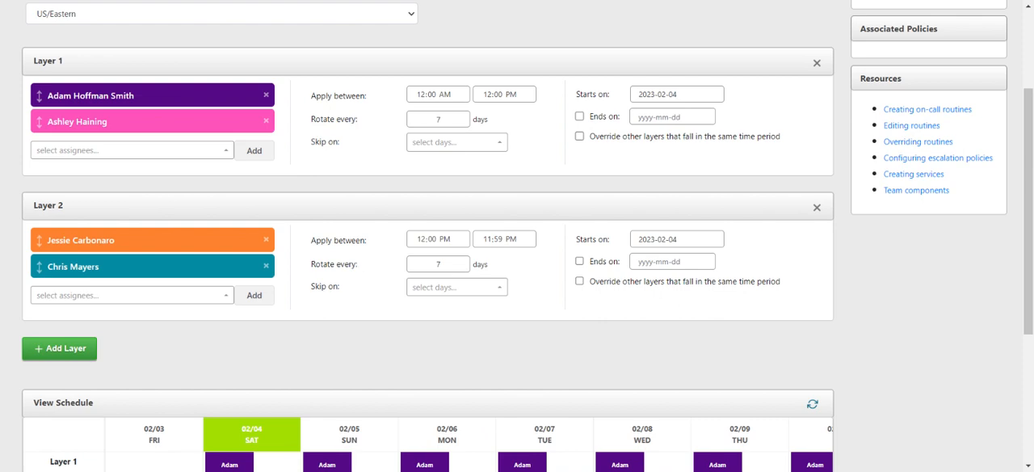
{"action": "left_click_drag", "start_coordinate": [311, 266], "coordinate": [540, 269]}
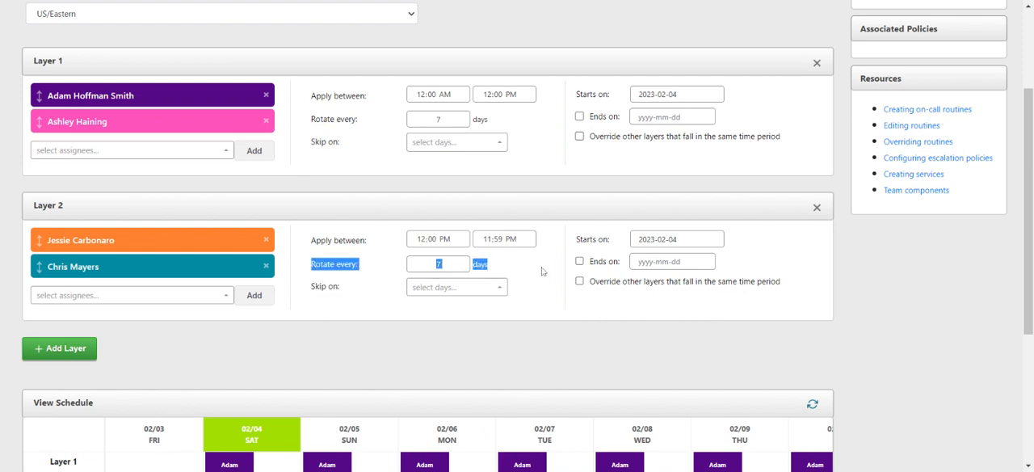
{"action": "left_click", "coordinate": [543, 269]}
{"action": "scroll", "coordinate": [544, 270], "scroll_direction": "down", "scroll_amount": 3}
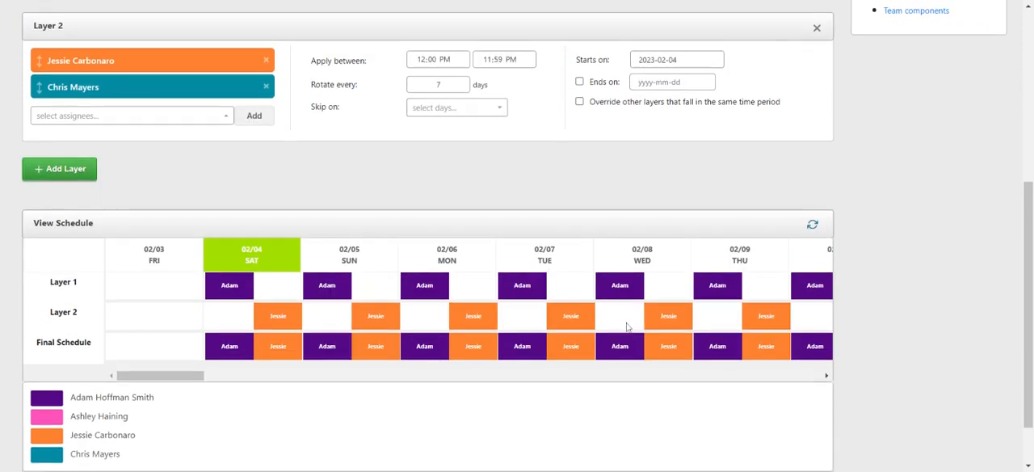
{"action": "scroll", "coordinate": [626, 323], "scroll_direction": "up", "scroll_amount": 2}
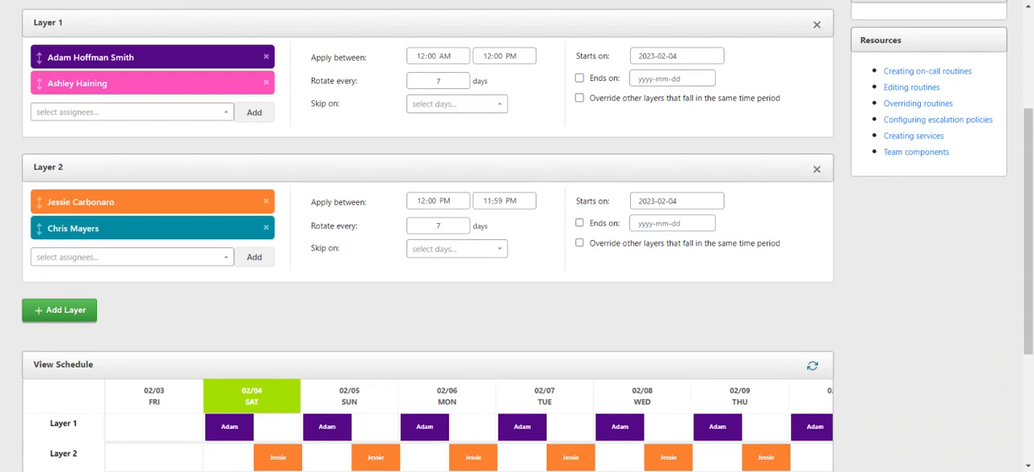
{"action": "scroll", "coordinate": [444, 439], "scroll_direction": "right", "scroll_amount": 4}
{"action": "scroll", "coordinate": [634, 380], "scroll_direction": "down", "scroll_amount": 1}
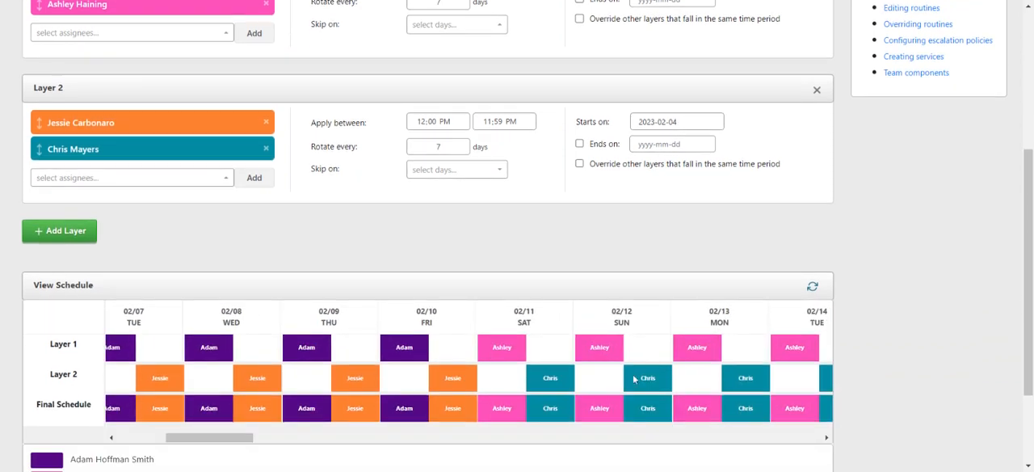
{"action": "scroll", "coordinate": [635, 379], "scroll_direction": "right", "scroll_amount": 3}
{"action": "scroll", "coordinate": [635, 379], "scroll_direction": "right", "scroll_amount": 12}
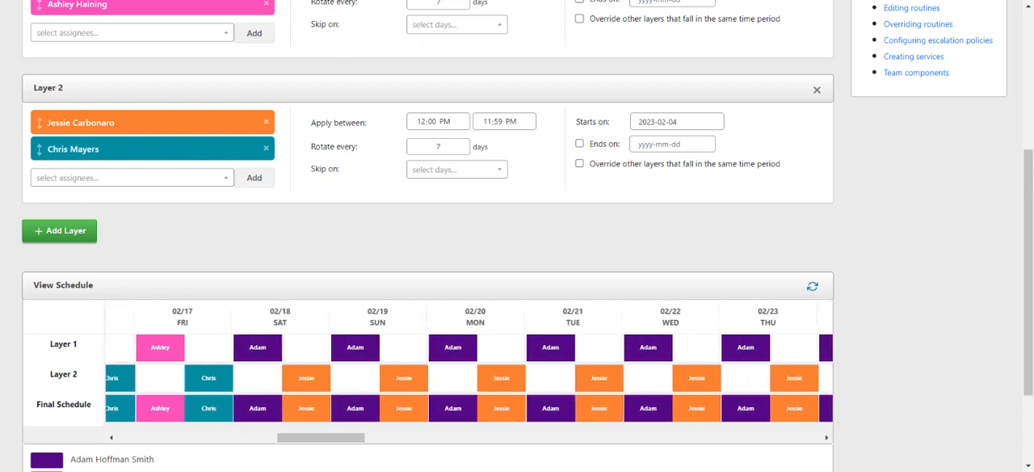
{"action": "scroll", "coordinate": [469, 371], "scroll_direction": "left", "scroll_amount": 3}
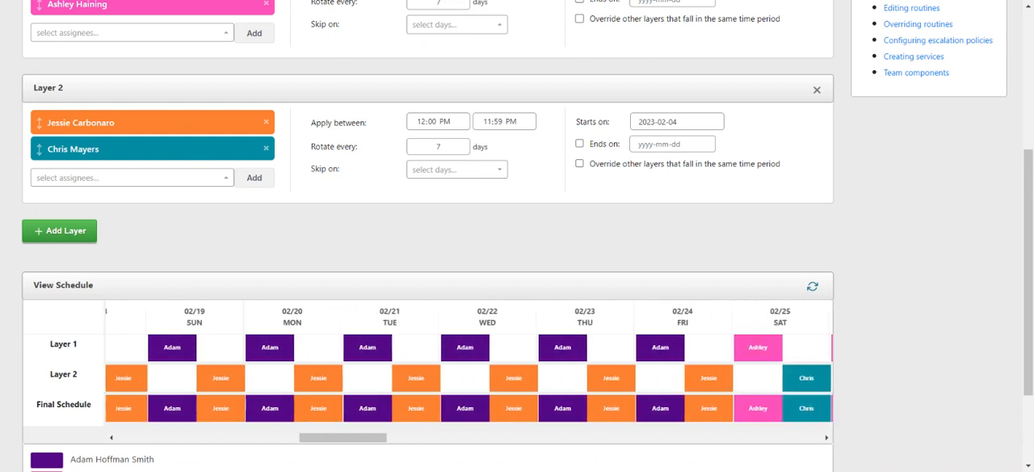
{"action": "scroll", "coordinate": [469, 372], "scroll_direction": "left", "scroll_amount": 10}
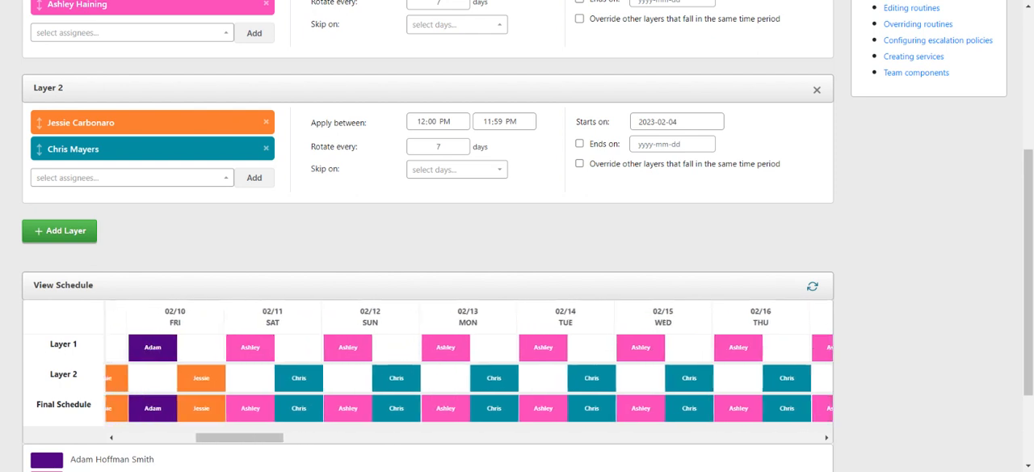
{"action": "scroll", "coordinate": [541, 399], "scroll_direction": "left", "scroll_amount": 4}
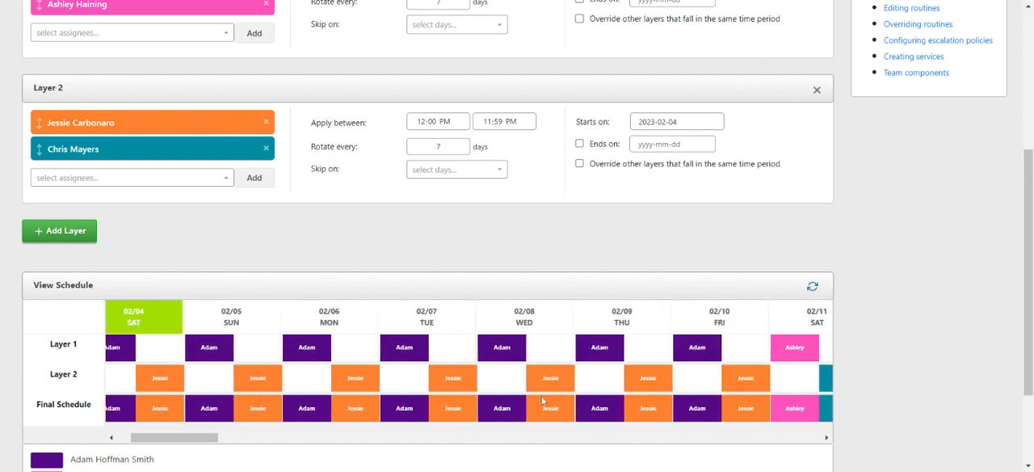
{"action": "scroll", "coordinate": [541, 400], "scroll_direction": "right", "scroll_amount": 1}
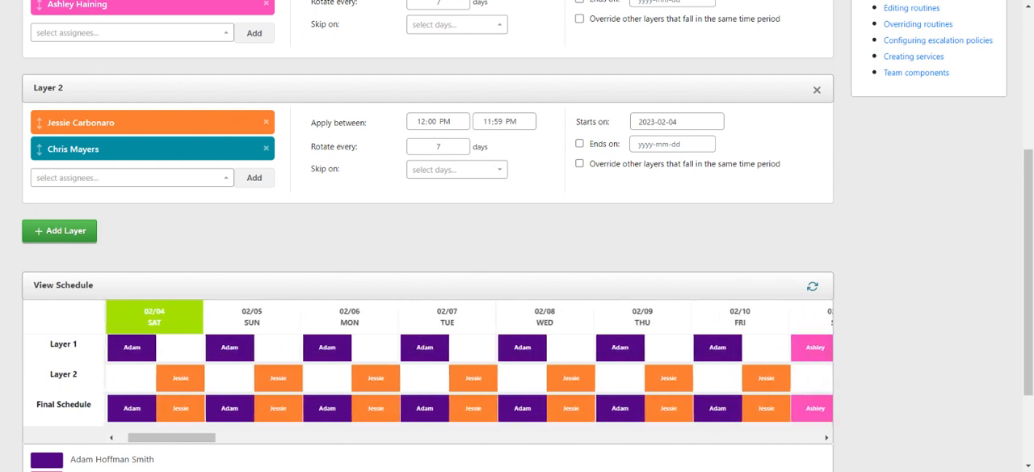
{"action": "scroll", "coordinate": [703, 238], "scroll_direction": "up", "scroll_amount": 5}
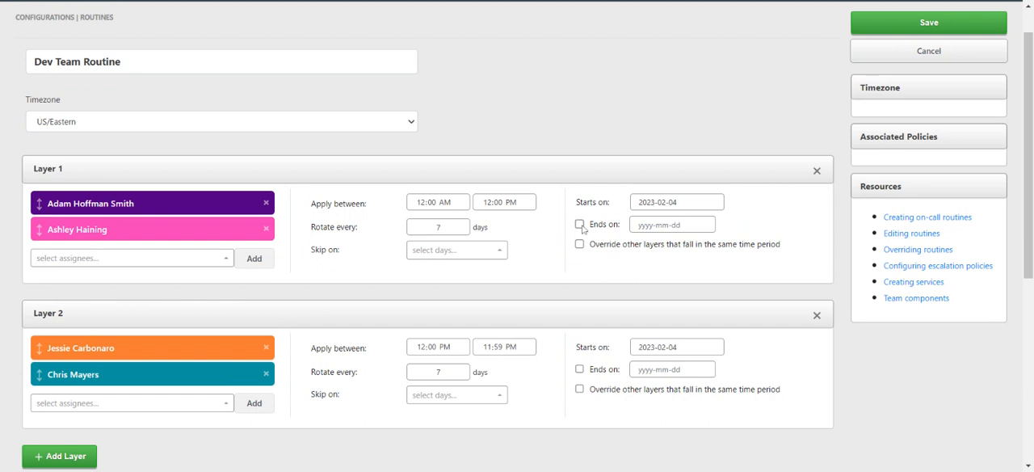
{"action": "left_click_drag", "start_coordinate": [587, 225], "coordinate": [776, 244]}
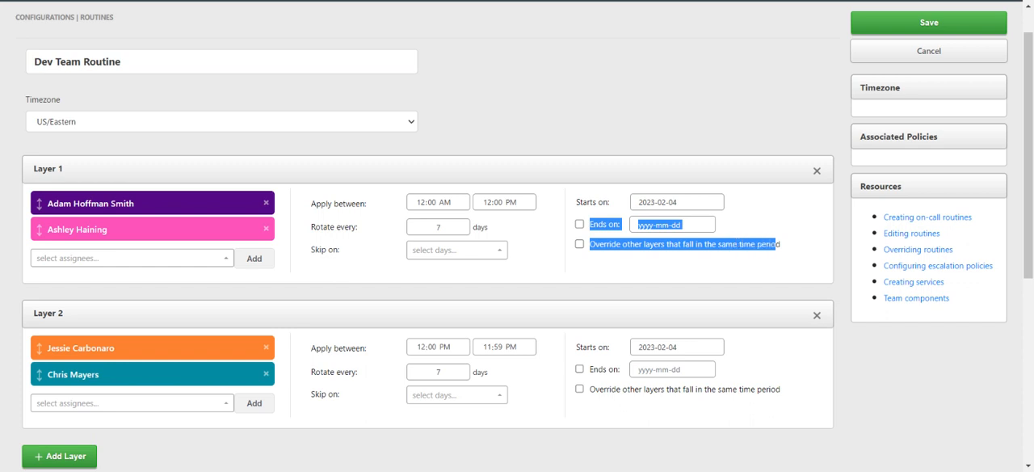
{"action": "left_click", "coordinate": [677, 270]}
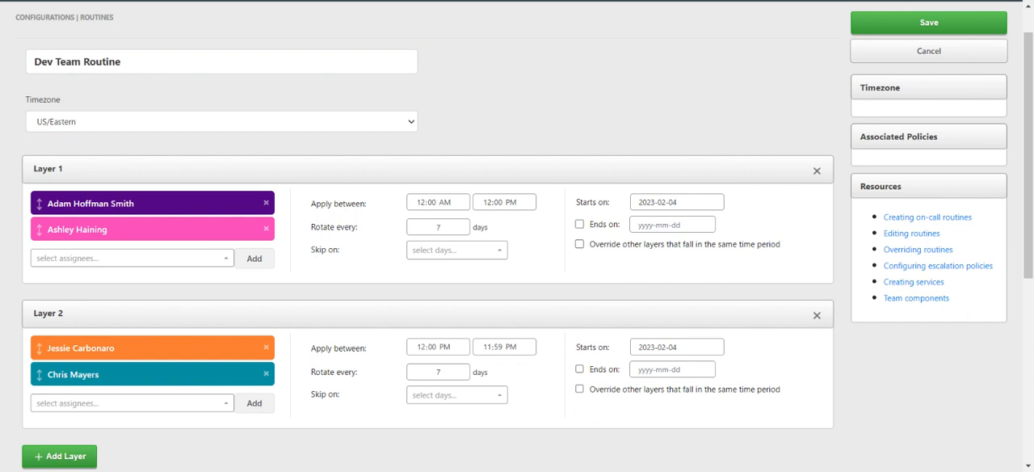
Recheck the rotation of both layers in the schedule preview and save the routine.
{"action": "scroll", "coordinate": [516, 236], "scroll_direction": "down", "scroll_amount": 2}
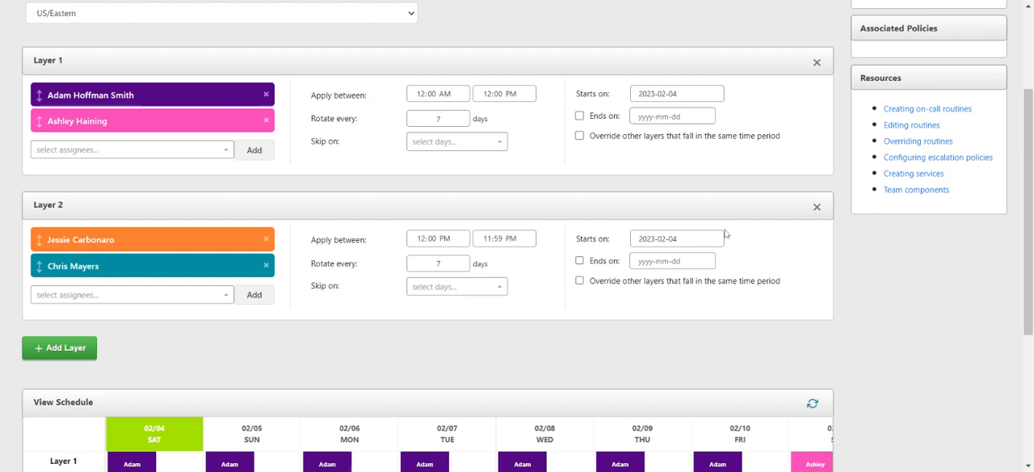
{"action": "scroll", "coordinate": [724, 234], "scroll_direction": "down", "scroll_amount": 2}
{"action": "scroll", "coordinate": [753, 390], "scroll_direction": "right", "scroll_amount": 2}
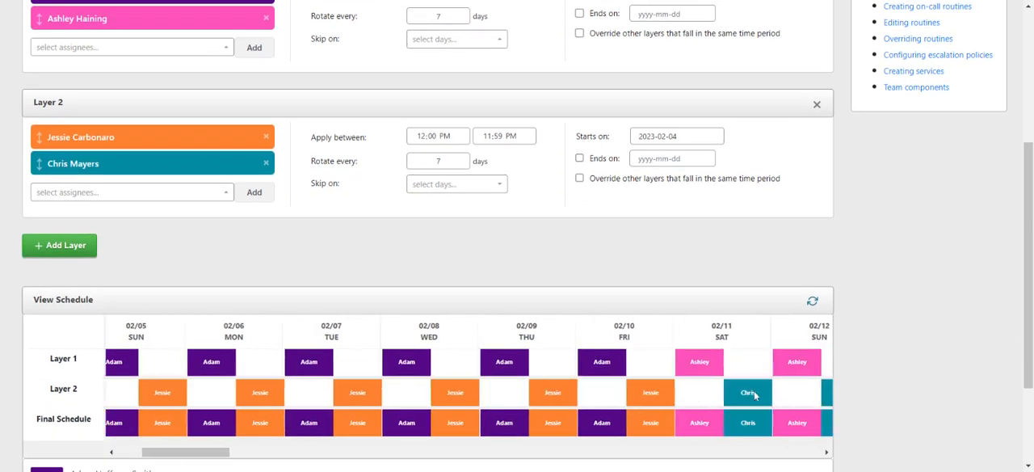
{"action": "scroll", "coordinate": [755, 395], "scroll_direction": "right", "scroll_amount": 3}
{"action": "scroll", "coordinate": [755, 395], "scroll_direction": "left", "scroll_amount": 5}
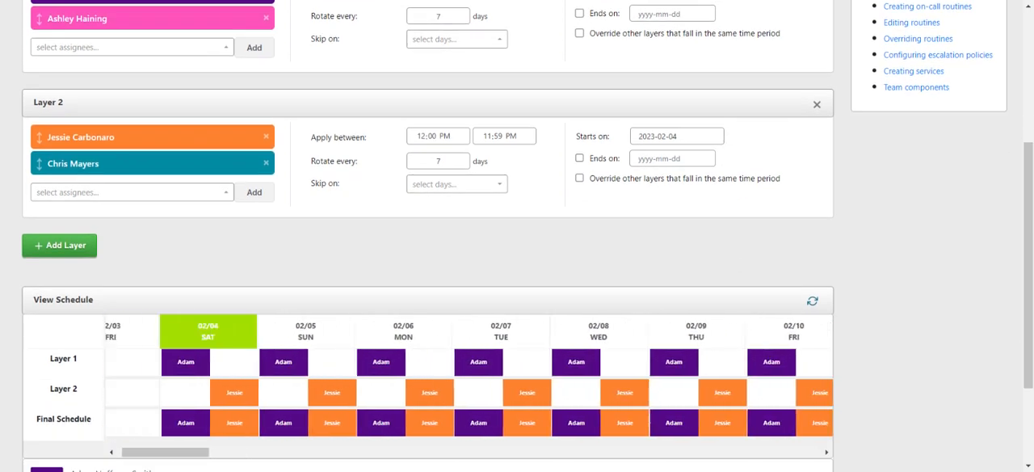
{"action": "scroll", "coordinate": [868, 260], "scroll_direction": "up", "scroll_amount": 3}
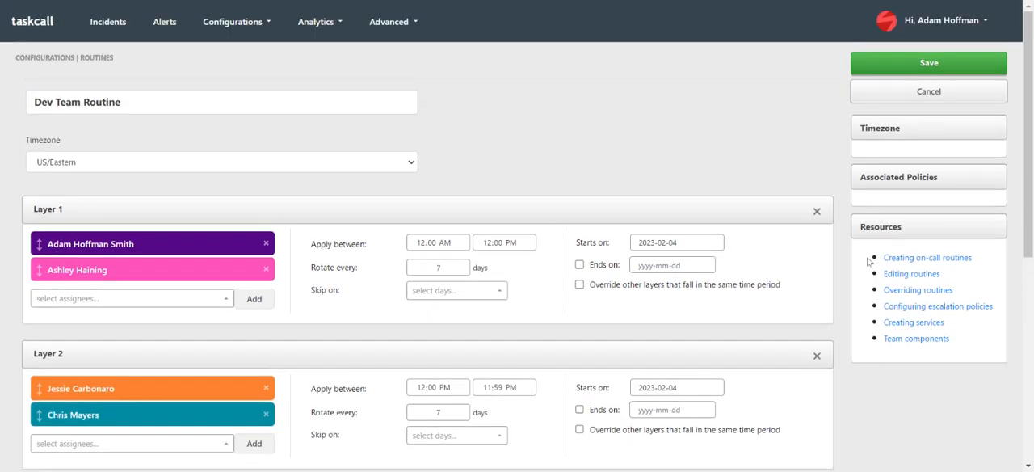
{"action": "left_click", "coordinate": [905, 70]}
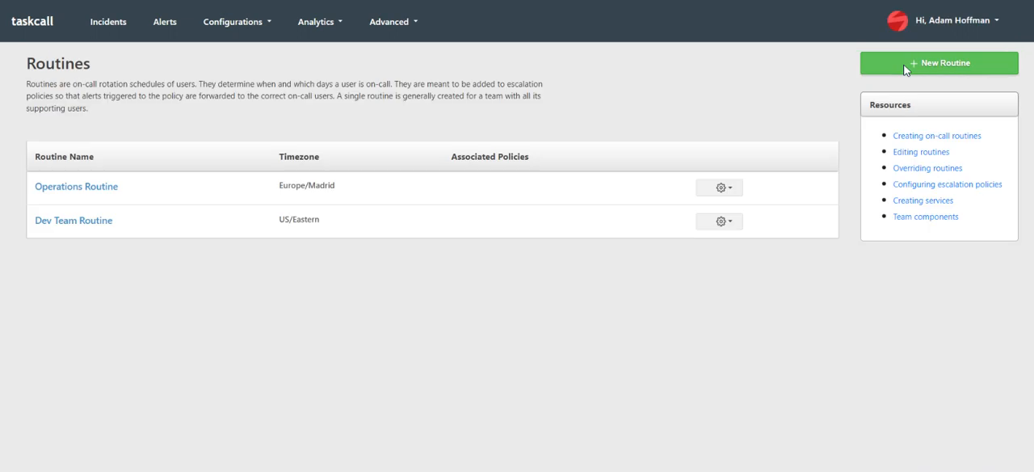
Start a new escalation policy and name it Dev Fatal Policy.
{"action": "left_click", "coordinate": [249, 25]}
{"action": "left_click", "coordinate": [259, 74]}
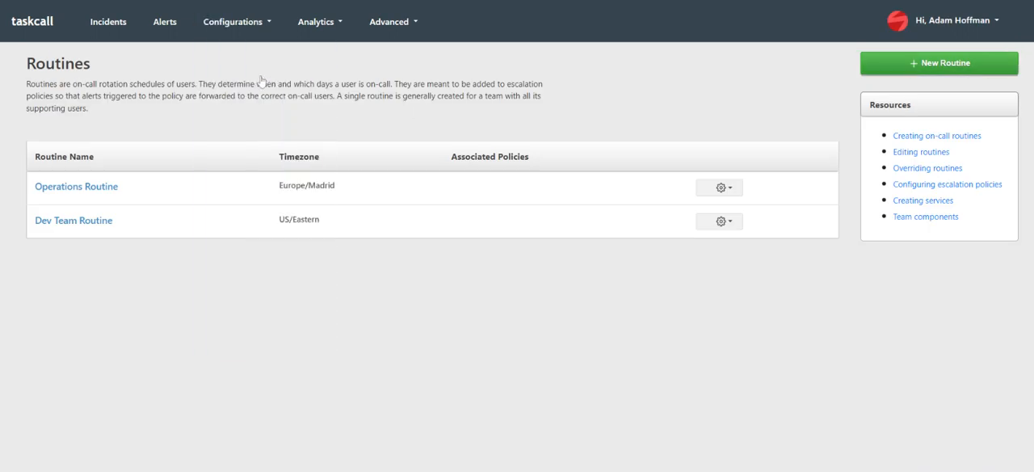
{"action": "left_click", "coordinate": [884, 68]}
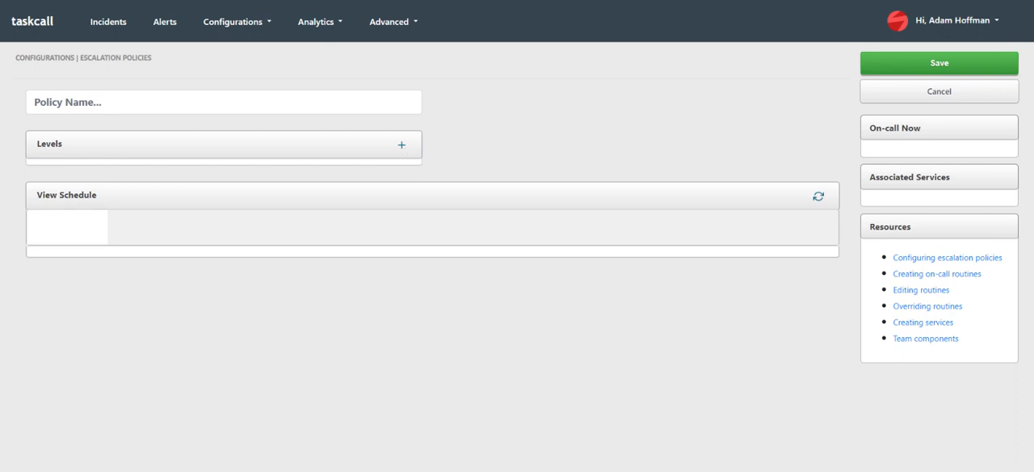
{"action": "left_click", "coordinate": [223, 102]}
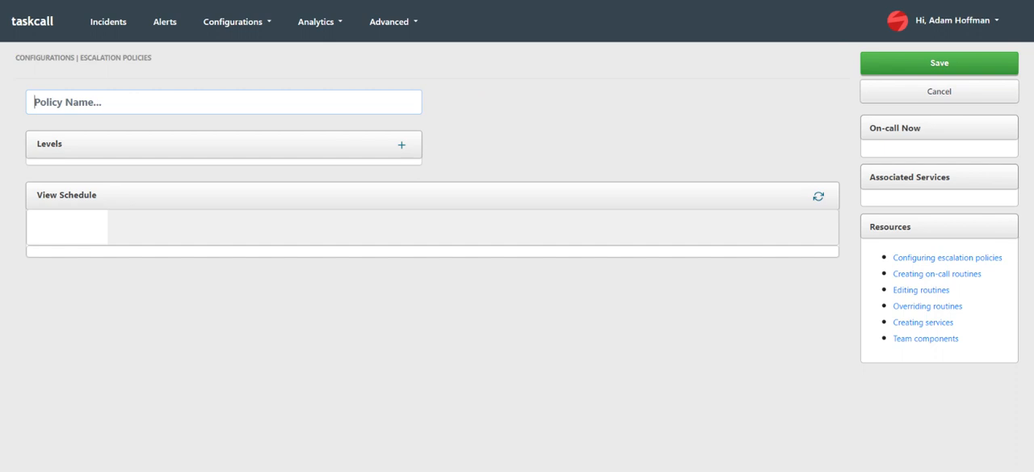
{"action": "type", "text": "Dev Fatal Policy"}
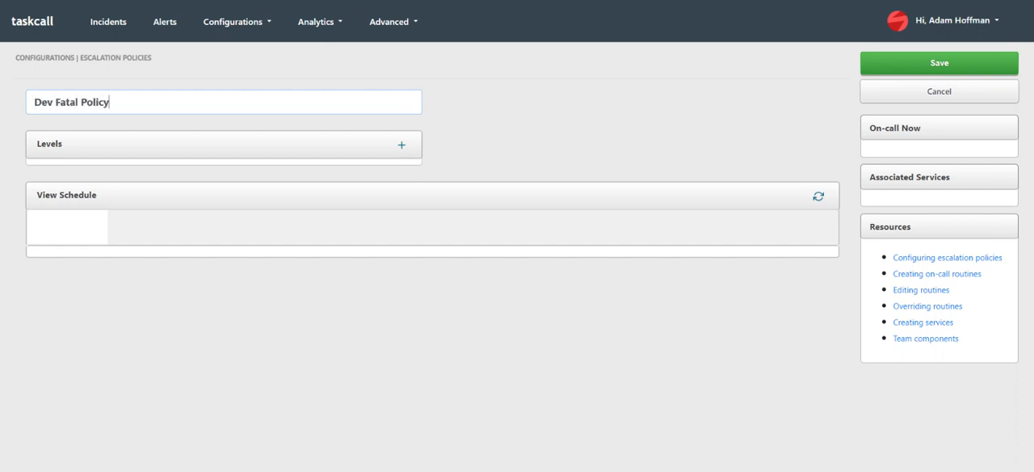
Add Level 1 with Dev Team Routine as assignee and Level 2 with an individual user who is not in that routine.
{"action": "left_click", "coordinate": [401, 144]}
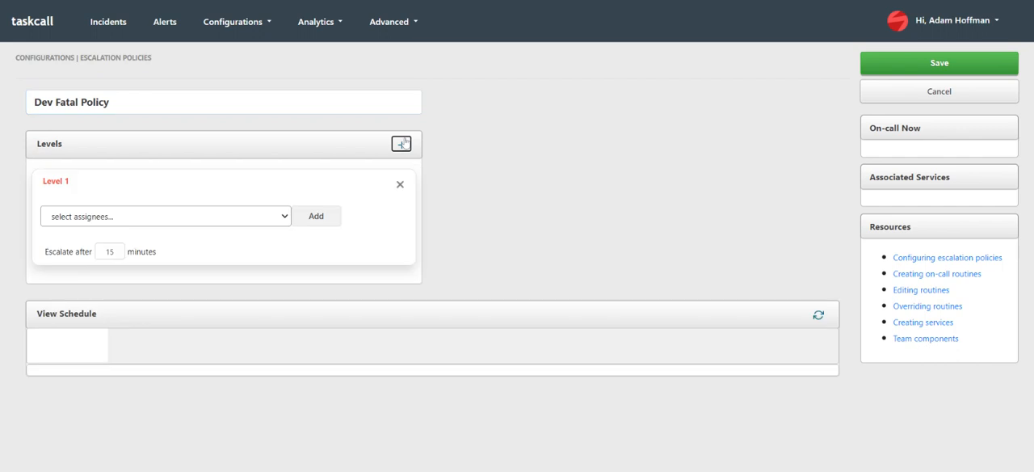
{"action": "left_click", "coordinate": [255, 230]}
{"action": "left_click", "coordinate": [308, 218]}
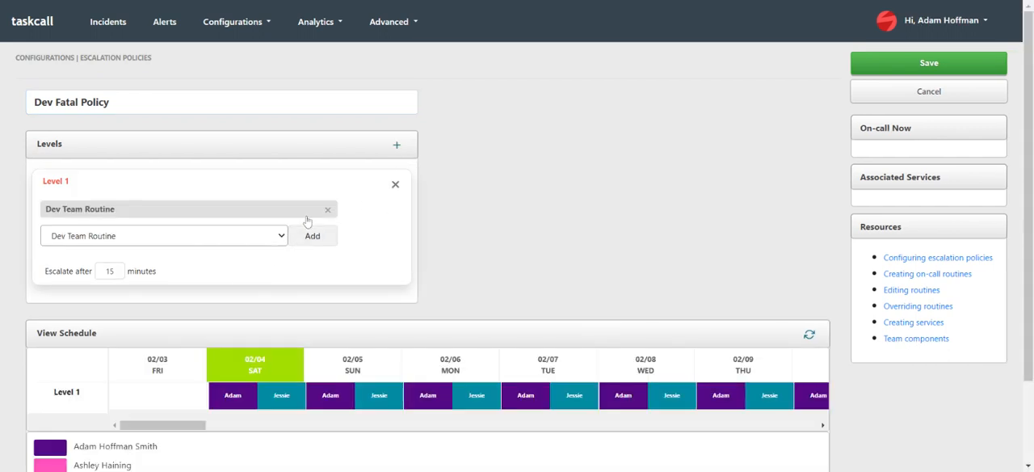
{"action": "left_click", "coordinate": [396, 145]}
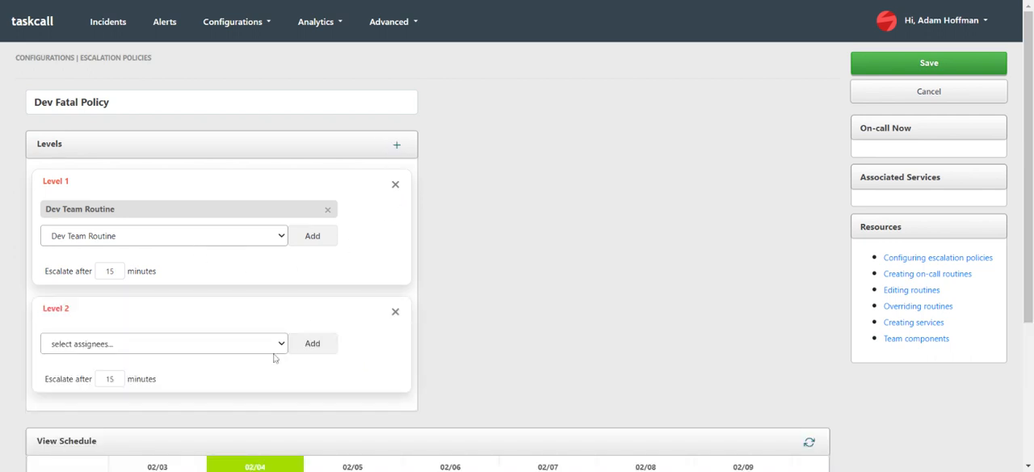
{"action": "left_click", "coordinate": [261, 380]}
{"action": "left_click", "coordinate": [316, 343]}
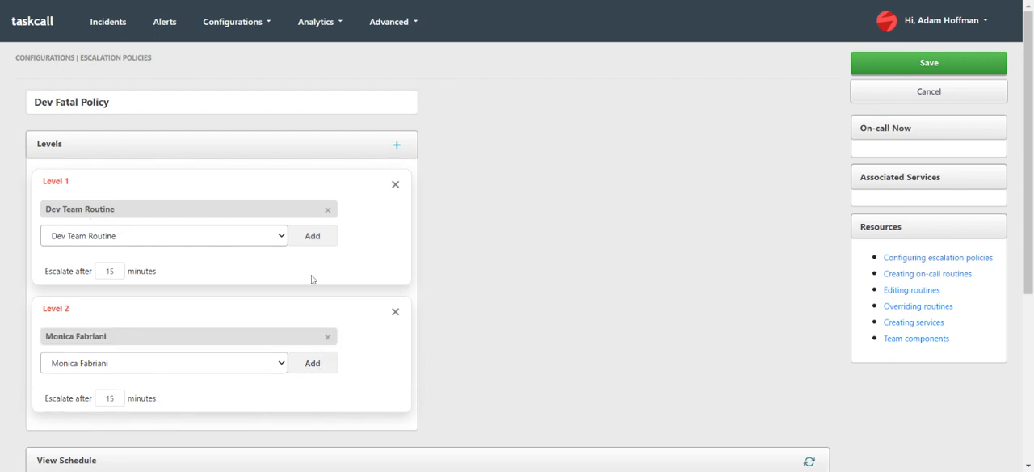
Examine the on-call coverage of both levels across the coming weeks in the policy's schedule preview.
{"action": "scroll", "coordinate": [312, 278], "scroll_direction": "down", "scroll_amount": 2}
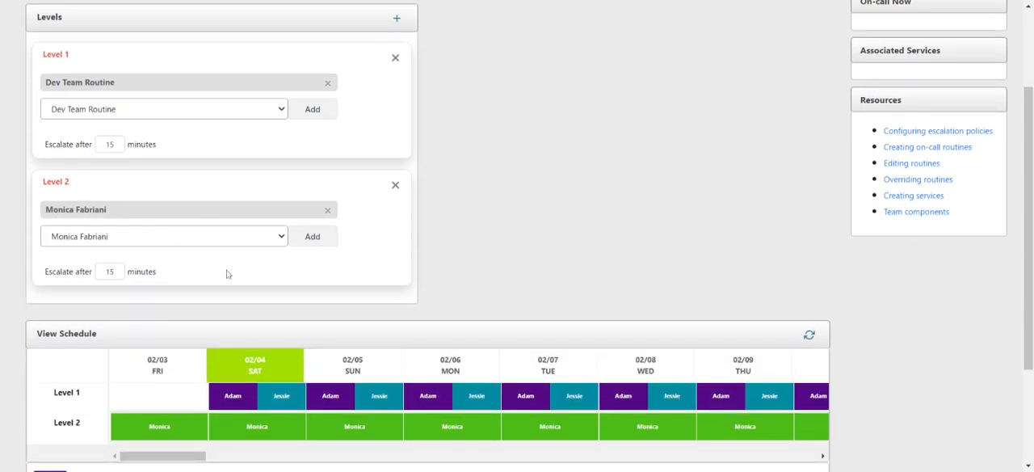
{"action": "scroll", "coordinate": [226, 272], "scroll_direction": "down", "scroll_amount": 1}
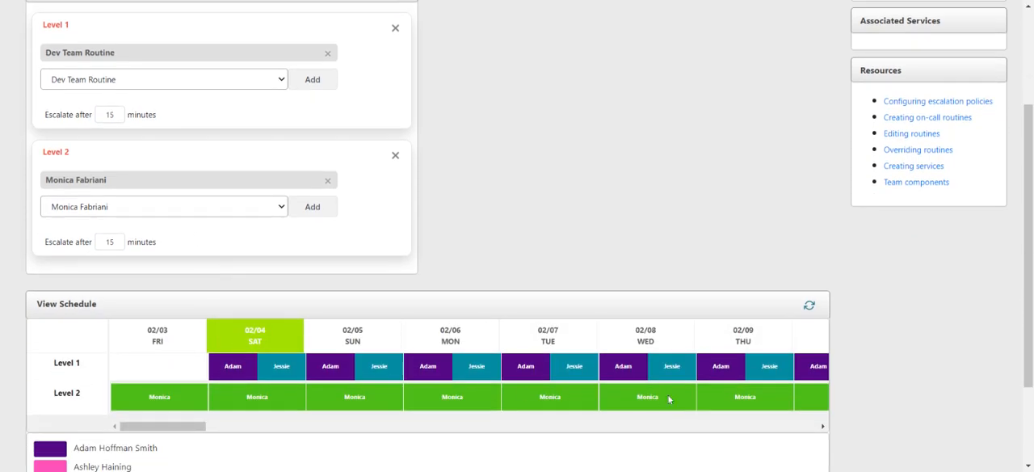
{"action": "scroll", "coordinate": [669, 398], "scroll_direction": "right", "scroll_amount": 5}
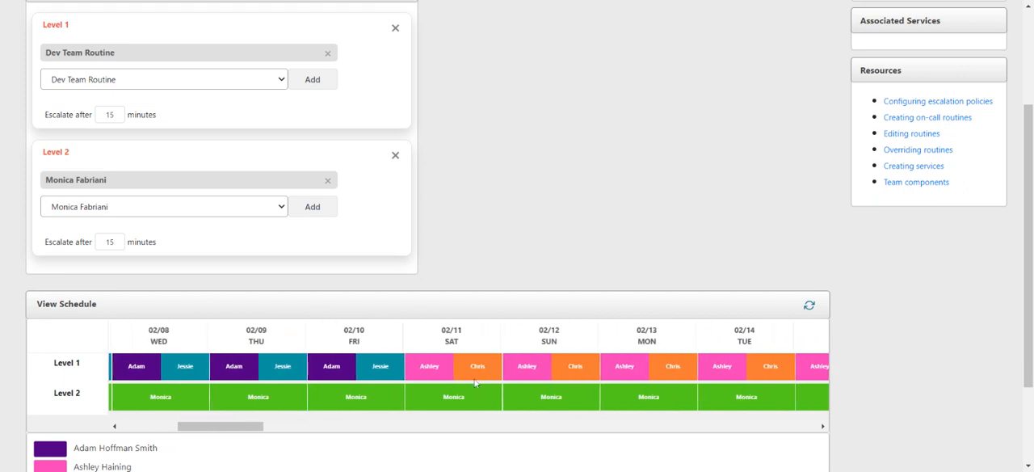
{"action": "scroll", "coordinate": [713, 364], "scroll_direction": "right", "scroll_amount": 3}
{"action": "scroll", "coordinate": [629, 408], "scroll_direction": "right", "scroll_amount": 5}
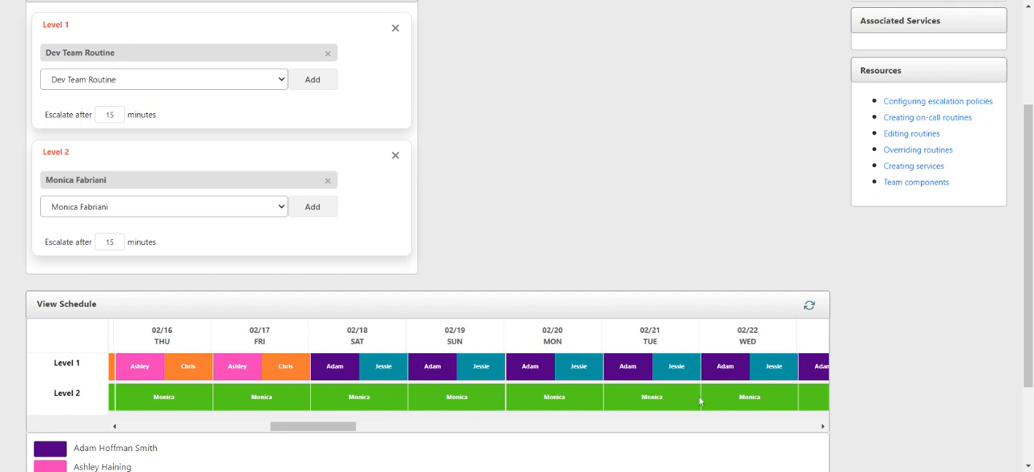
Review Level 1's escalation delay, the schedule preview and the policy's level settings.
{"action": "scroll", "coordinate": [699, 401], "scroll_direction": "up", "scroll_amount": 3}
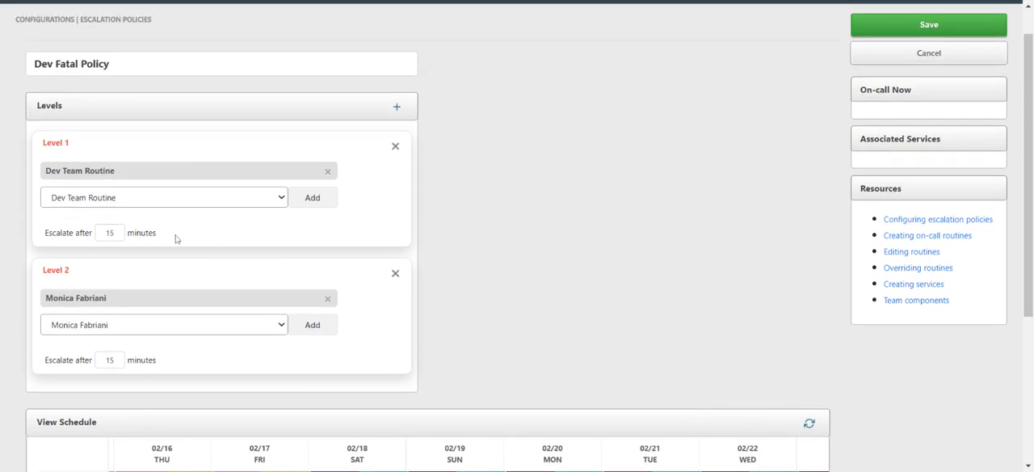
{"action": "left_click_drag", "start_coordinate": [168, 238], "coordinate": [41, 243]}
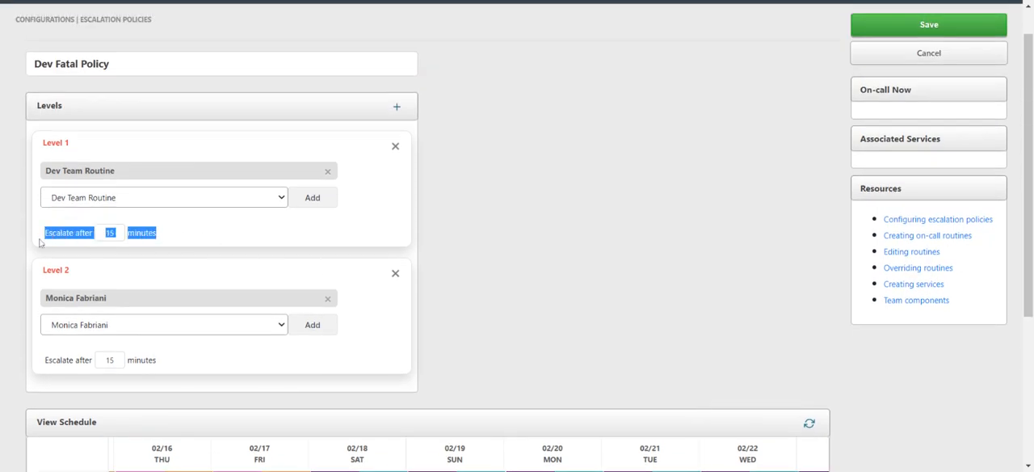
{"action": "left_click", "coordinate": [182, 236]}
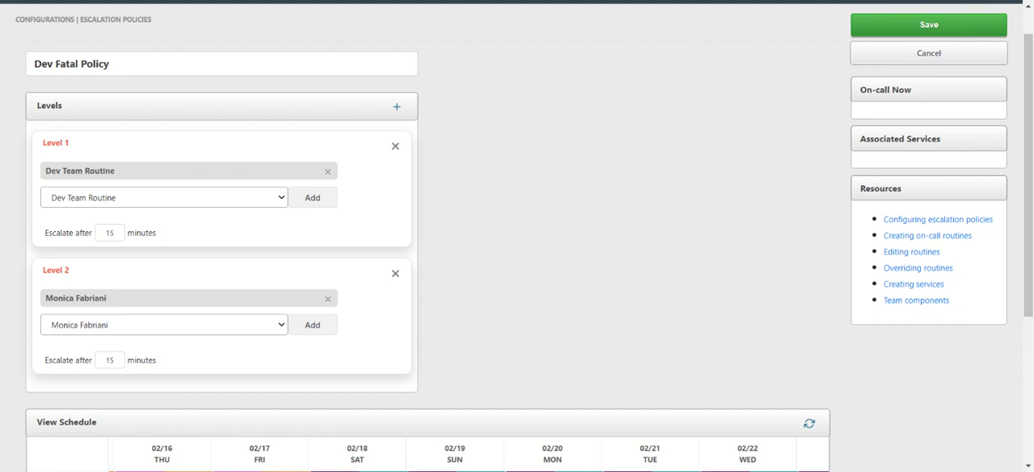
{"action": "scroll", "coordinate": [167, 310], "scroll_direction": "down", "scroll_amount": 1}
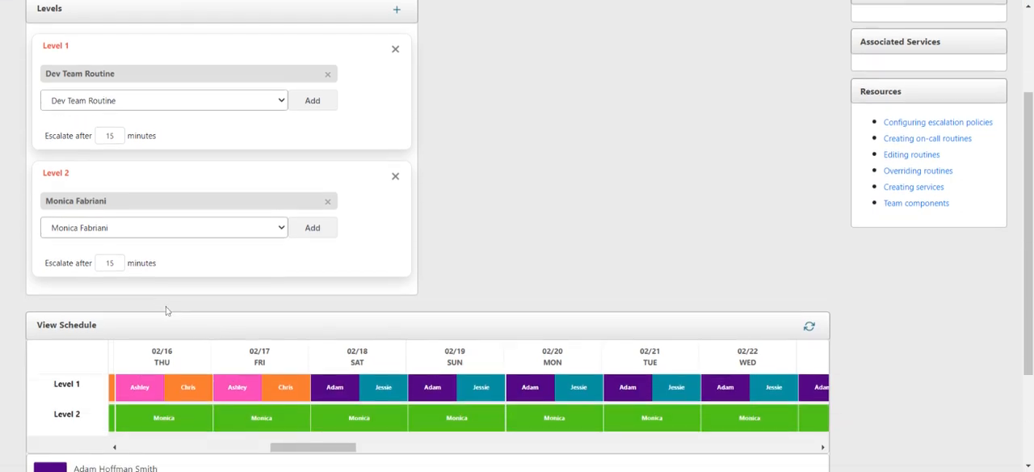
{"action": "scroll", "coordinate": [167, 307], "scroll_direction": "up", "scroll_amount": 2}
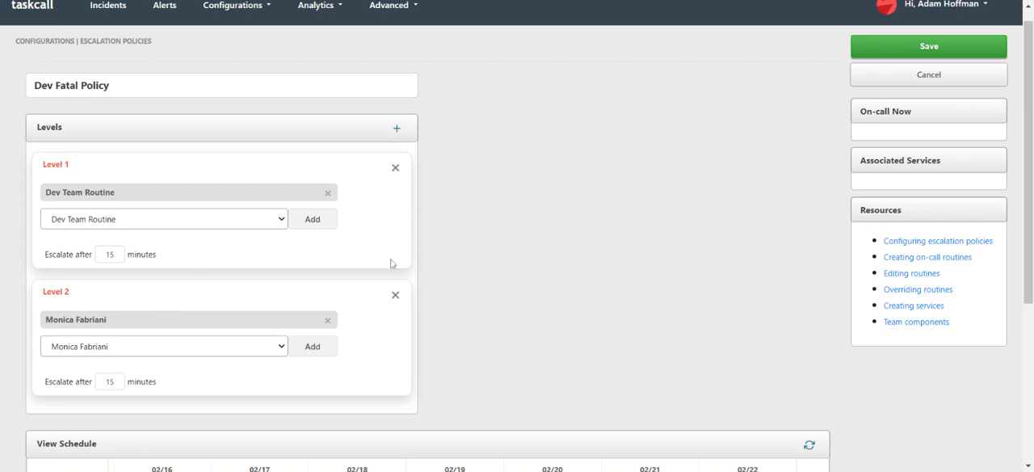
{"action": "scroll", "coordinate": [390, 263], "scroll_direction": "up", "scroll_amount": 1}
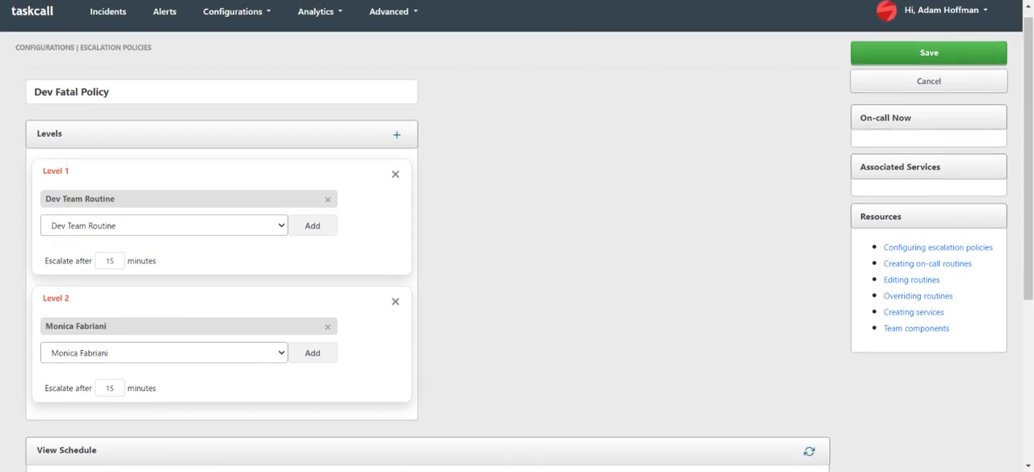
{"action": "scroll", "coordinate": [517, 236], "scroll_direction": "up", "scroll_amount": 1}
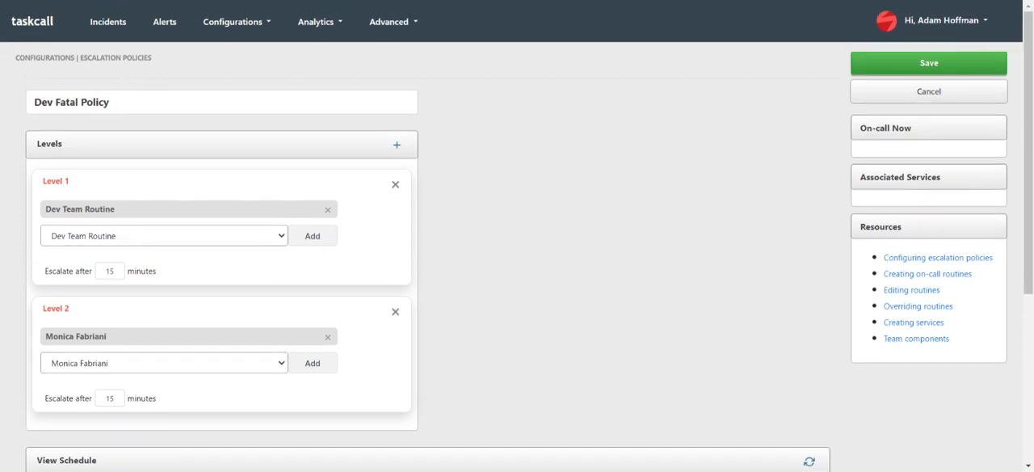